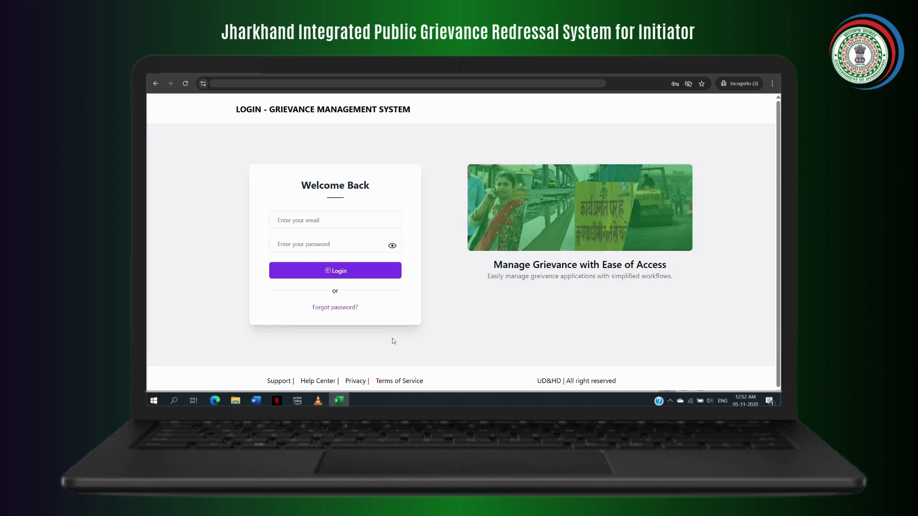
- Log in to the Grievance Management System with the initiator's email and account password
click(359, 220)
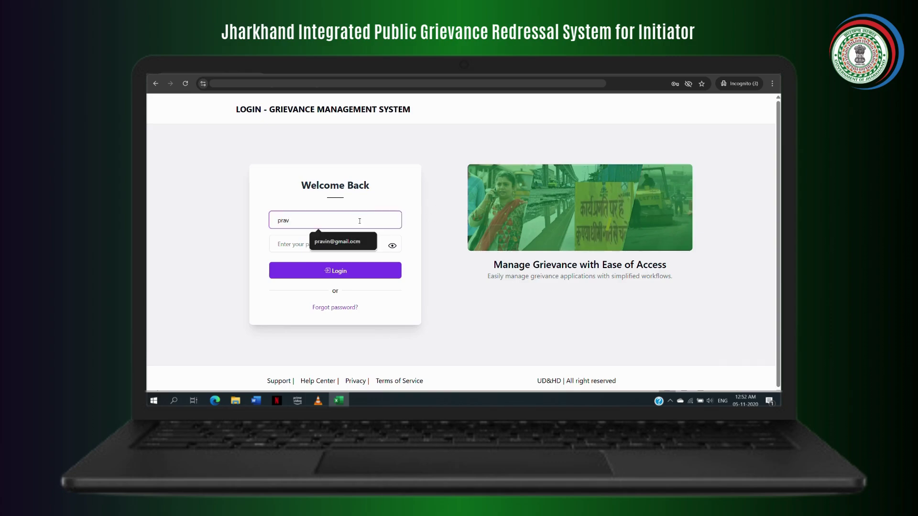
click(351, 245)
click(352, 245)
text(********)
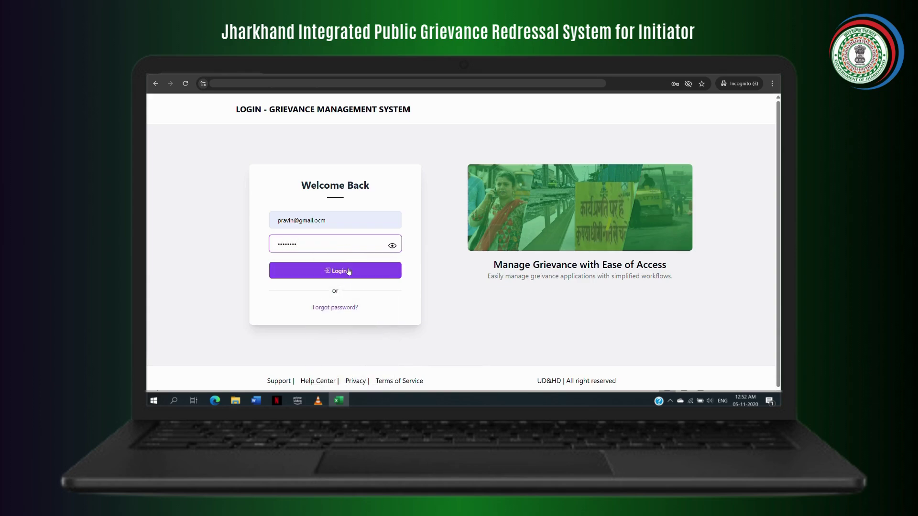
click(348, 271)
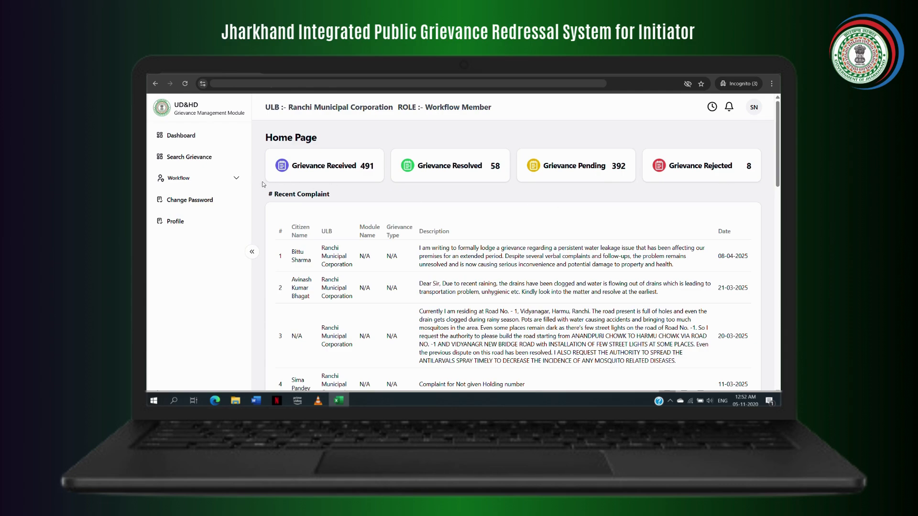
click(226, 162)
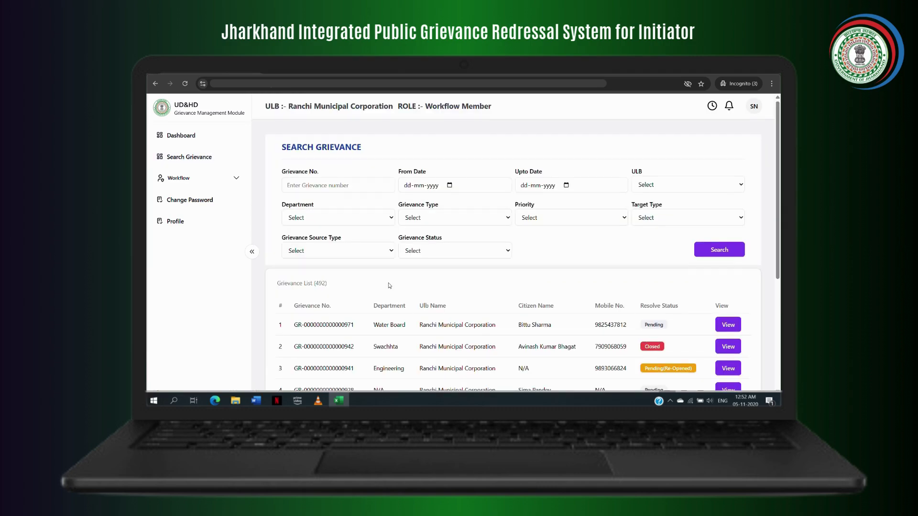
scroll(390, 286, down, 3)
scroll(390, 286, up, 3)
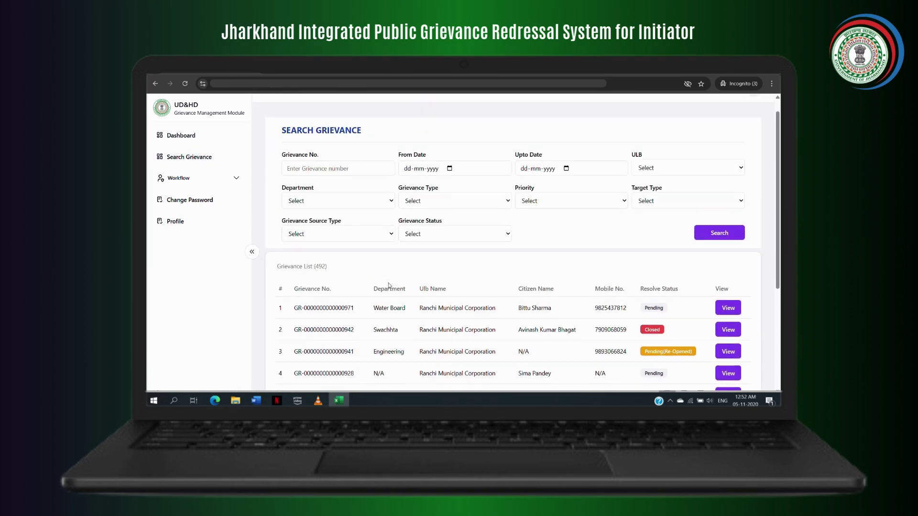
click(359, 168)
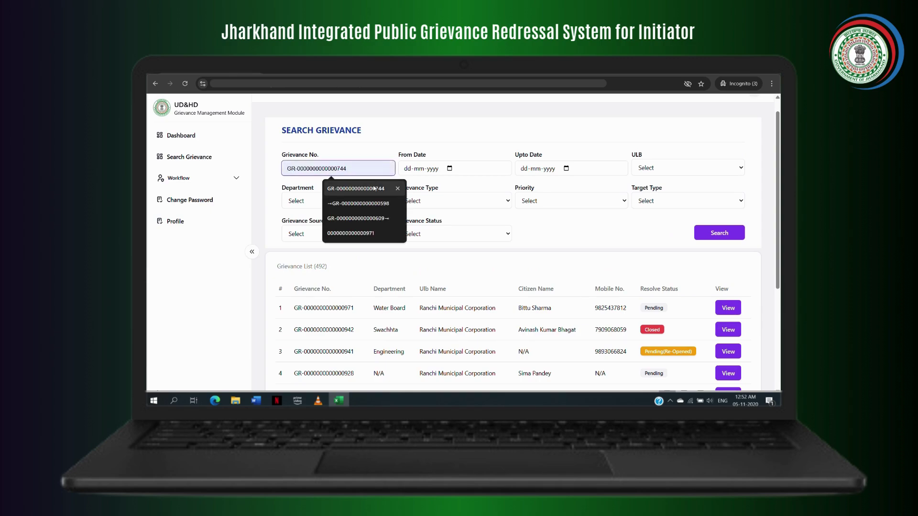
click(363, 189)
click(727, 230)
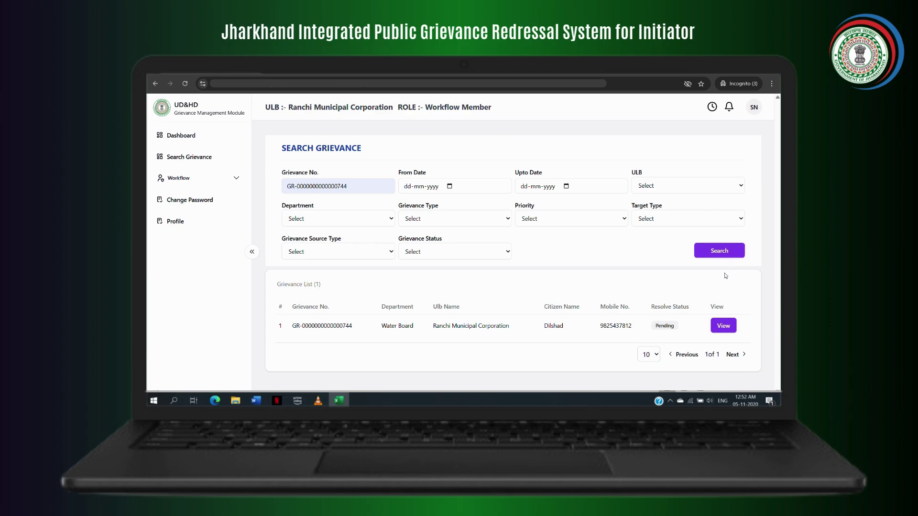
- Open the matching grievance and review its full details and attached document
click(717, 325)
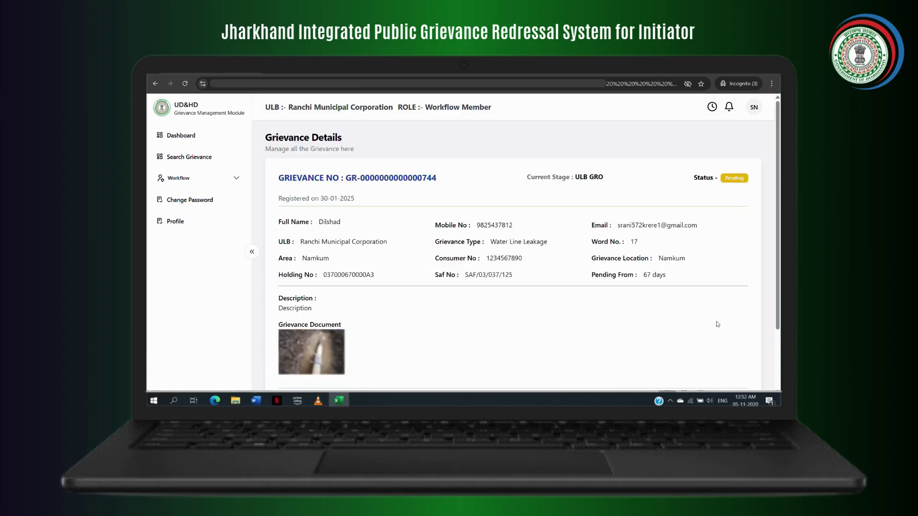
scroll(540, 294, down, 2)
scroll(541, 293, up, 3)
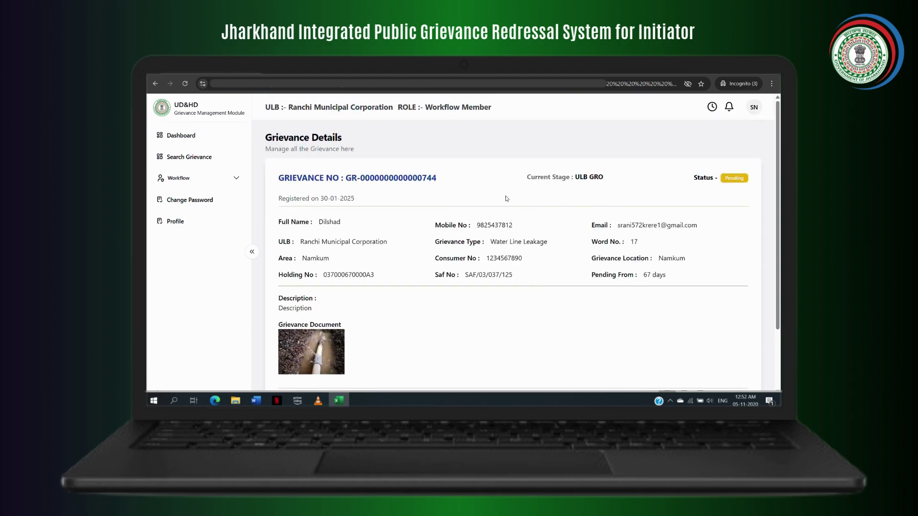
- Open the Grievance Workflow and look through the registered grievances in the inbox
click(237, 181)
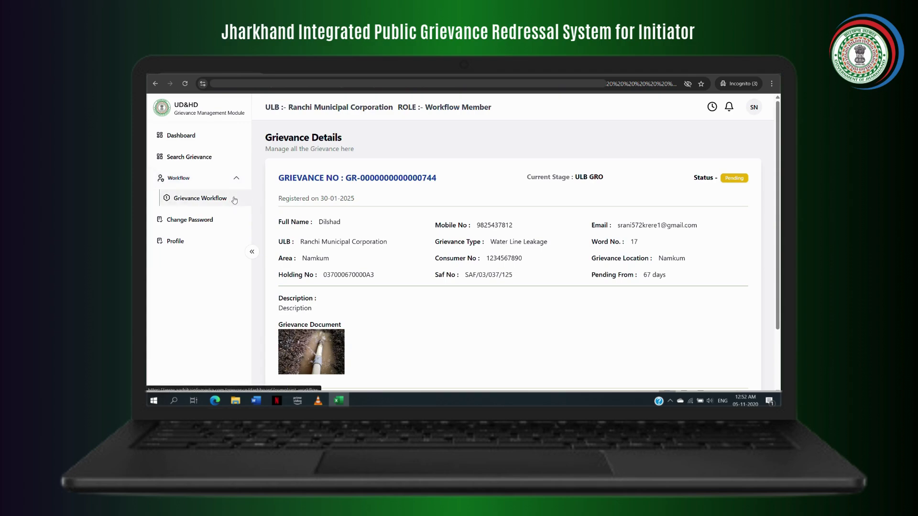
click(235, 201)
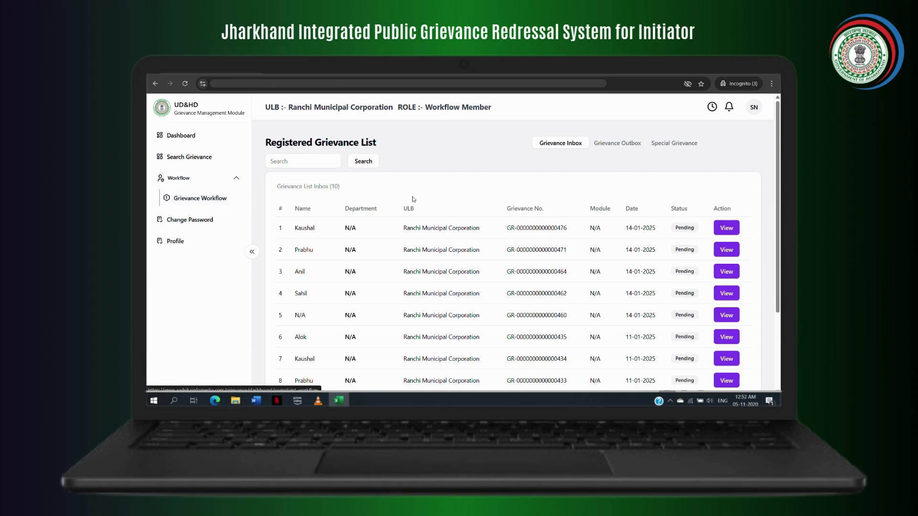
scroll(420, 256, down, 3)
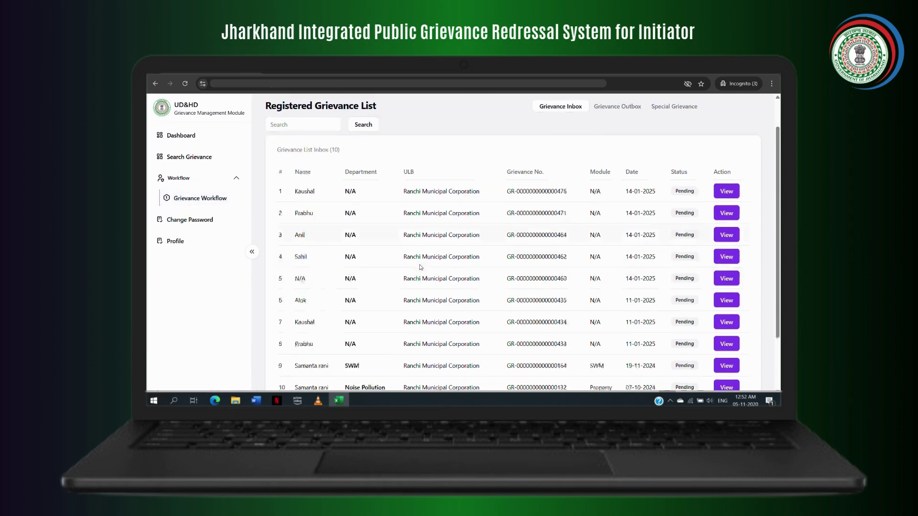
scroll(420, 263, up, 3)
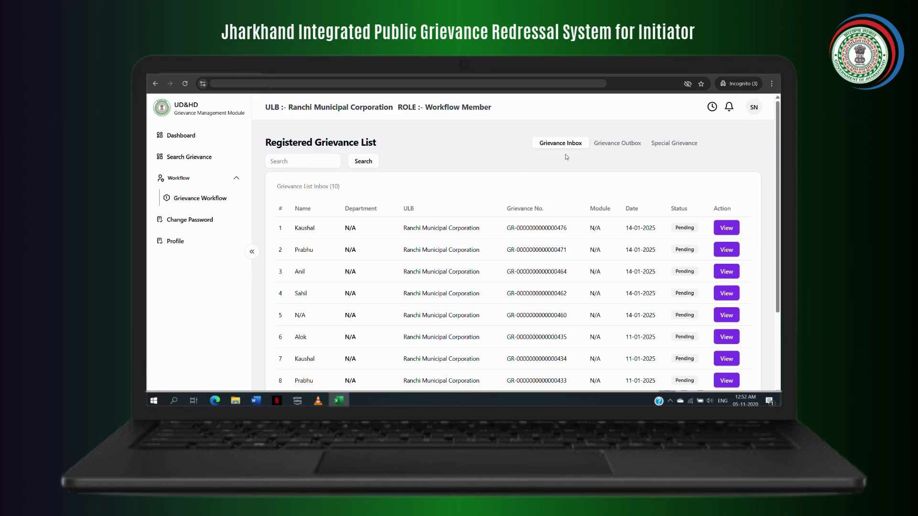
- View the Grievance Outbox and Special Grievance lists, and return to the Grievance Inbox
click(622, 148)
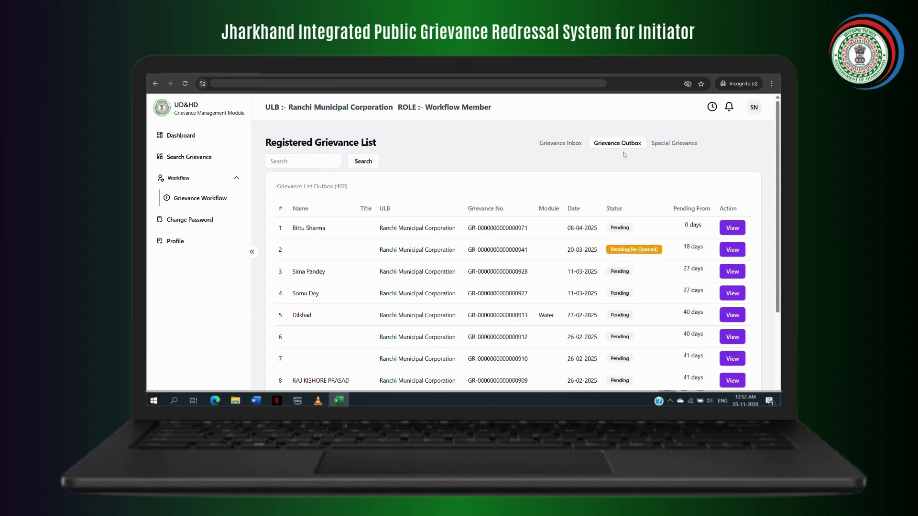
click(678, 149)
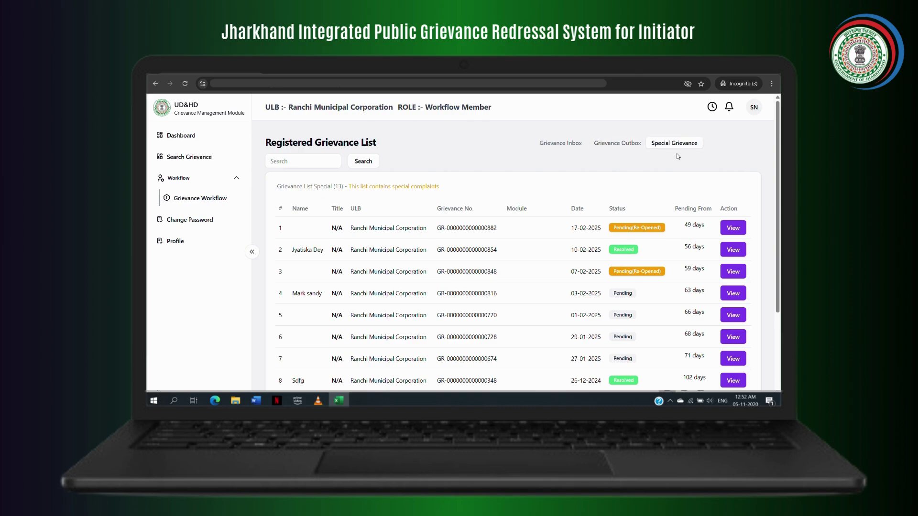
click(560, 147)
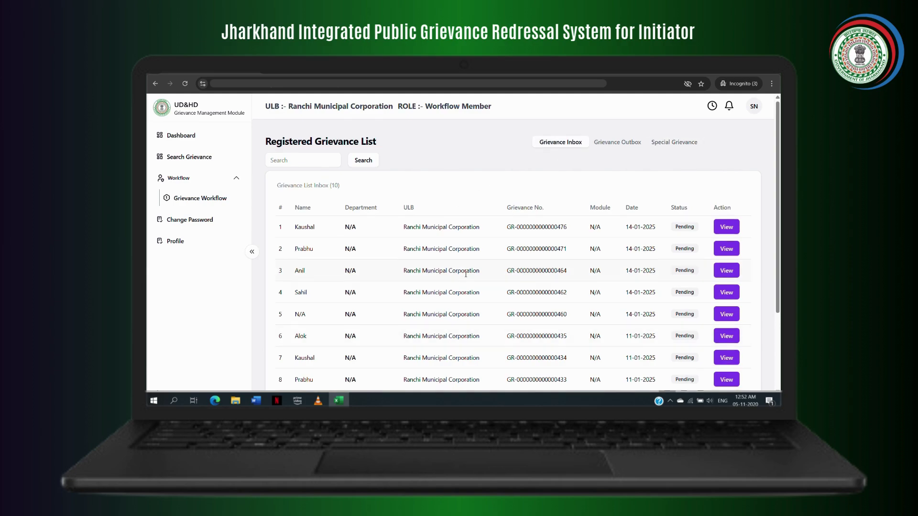
- Open the workflow details of the first inbox grievance and try to submit a direct comment with the comment left empty
click(727, 228)
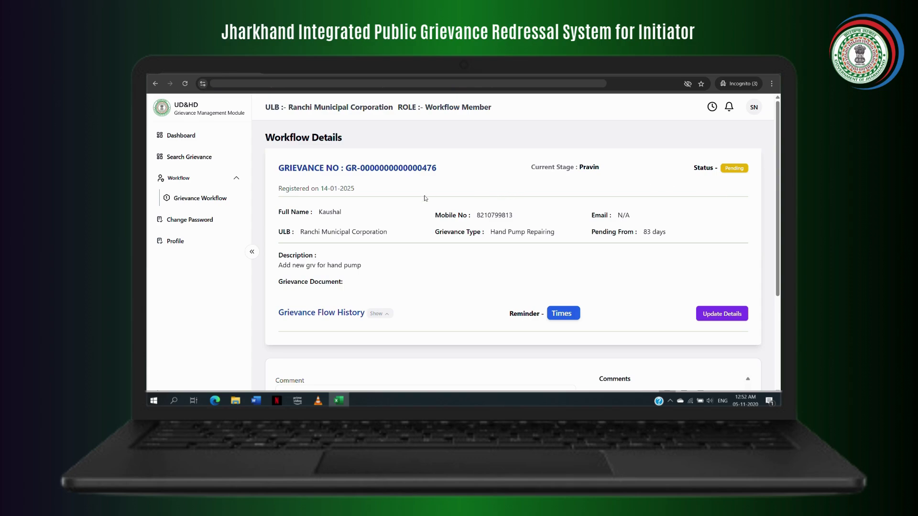
scroll(435, 276, down, 1)
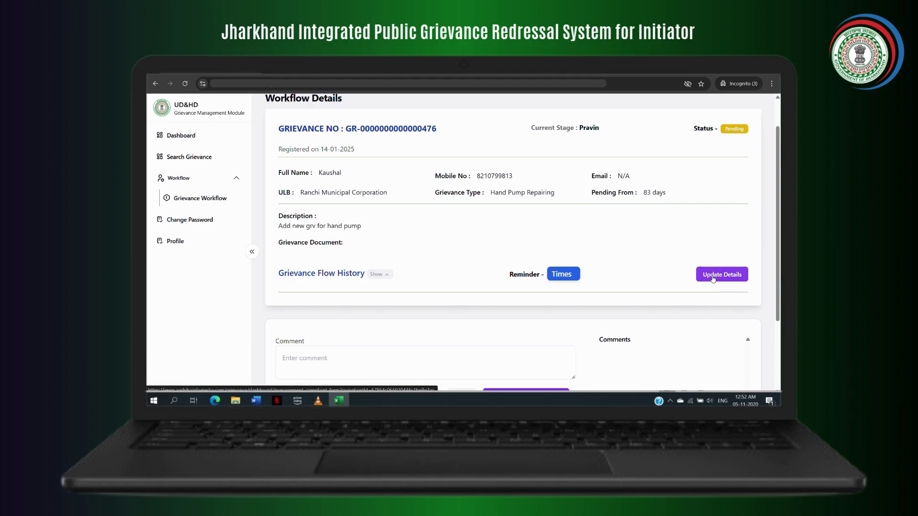
scroll(686, 281, down, 2)
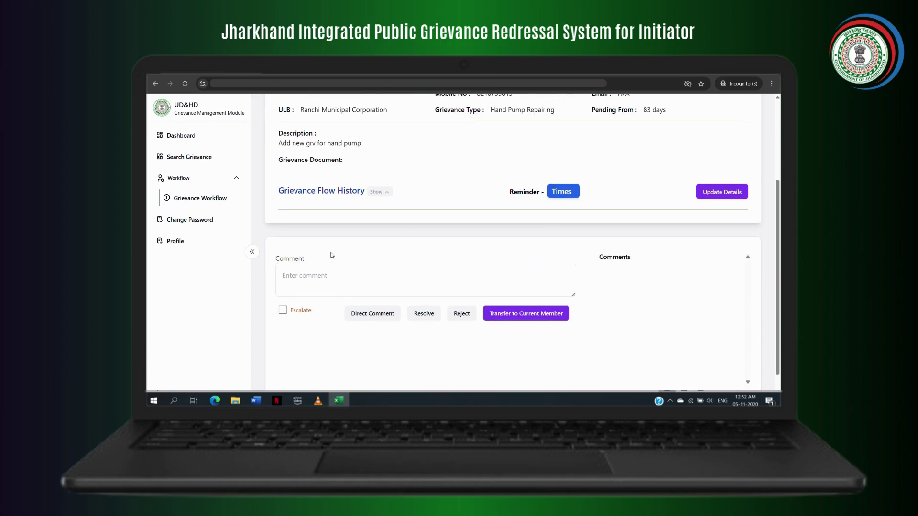
click(382, 315)
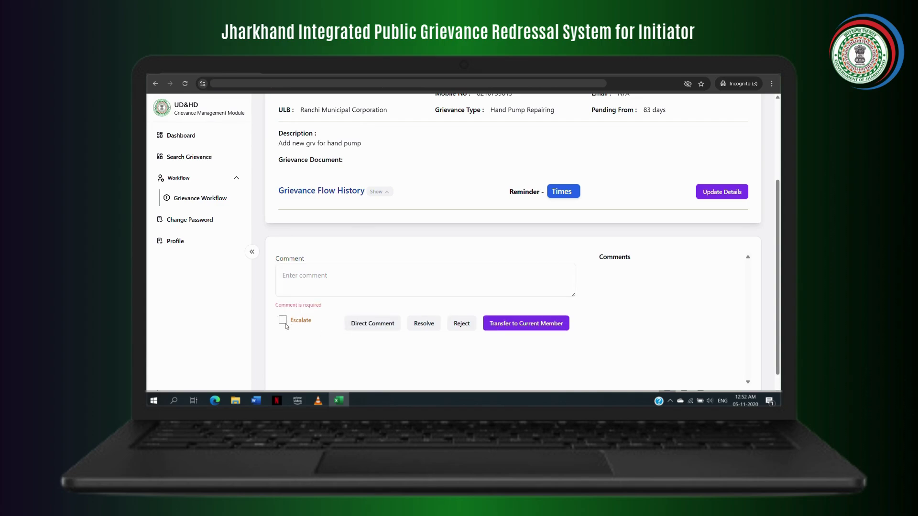
- Inspect the Resolve Grievance and Reject Grievance forms, closing each one without submitting it
click(424, 324)
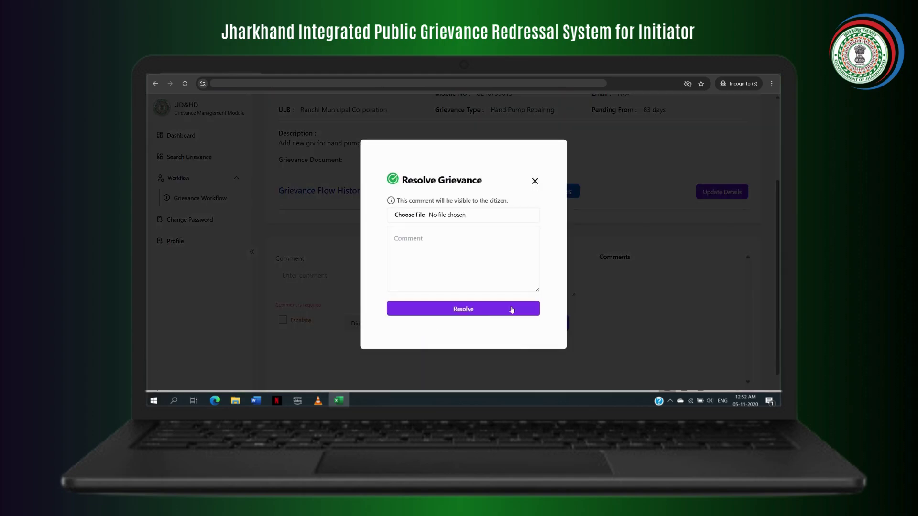
click(535, 180)
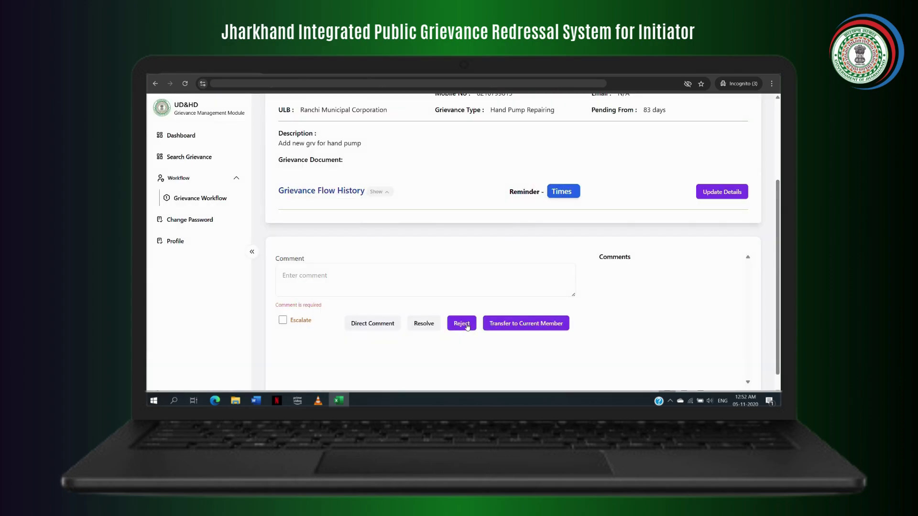
click(467, 327)
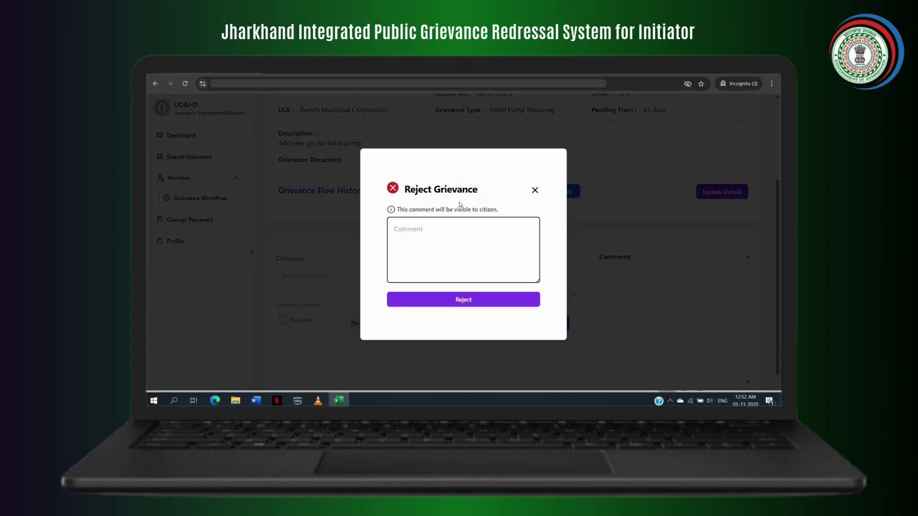
click(535, 191)
click(535, 191)
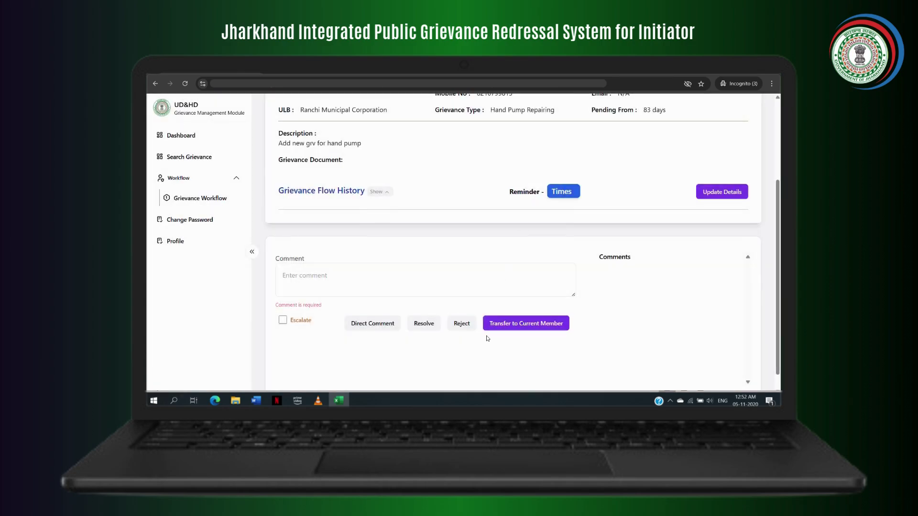
- Transfer the hand pump grievance to the first listed member and move it back to the initiator's own panel
click(533, 326)
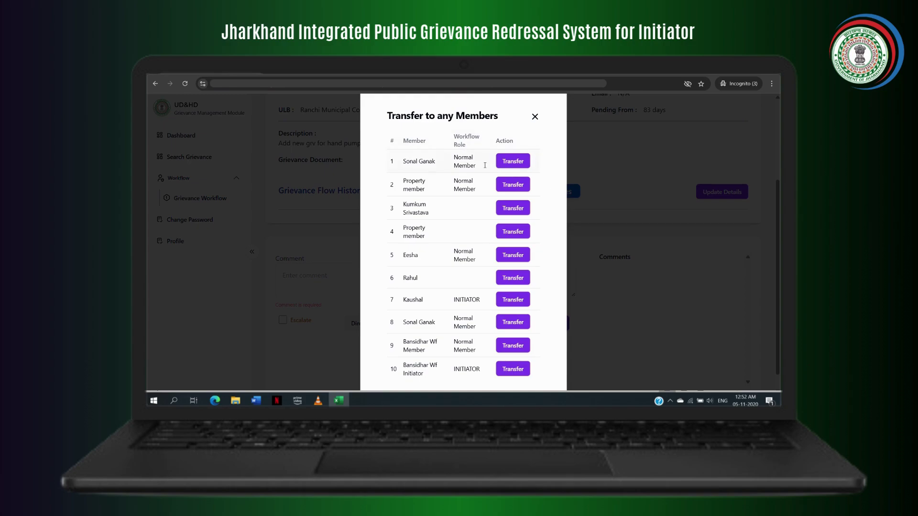
click(512, 163)
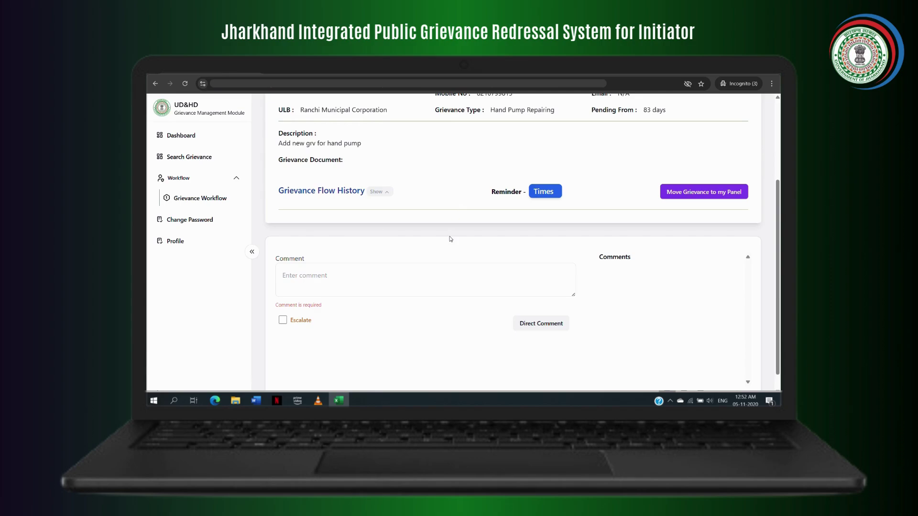
scroll(450, 239, up, 3)
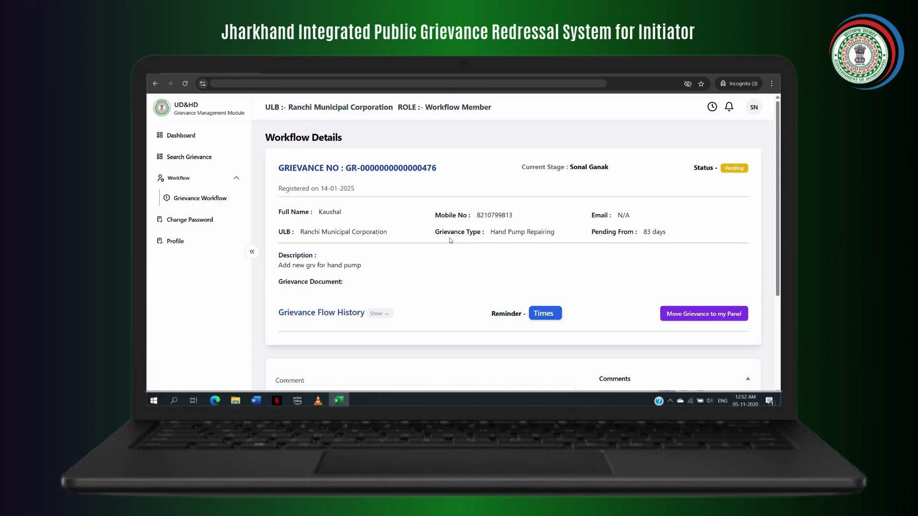
click(735, 313)
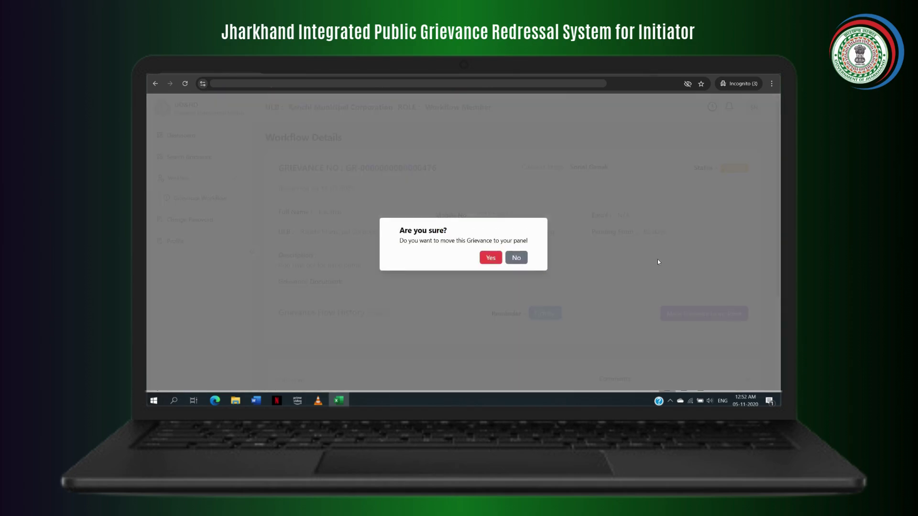
click(495, 260)
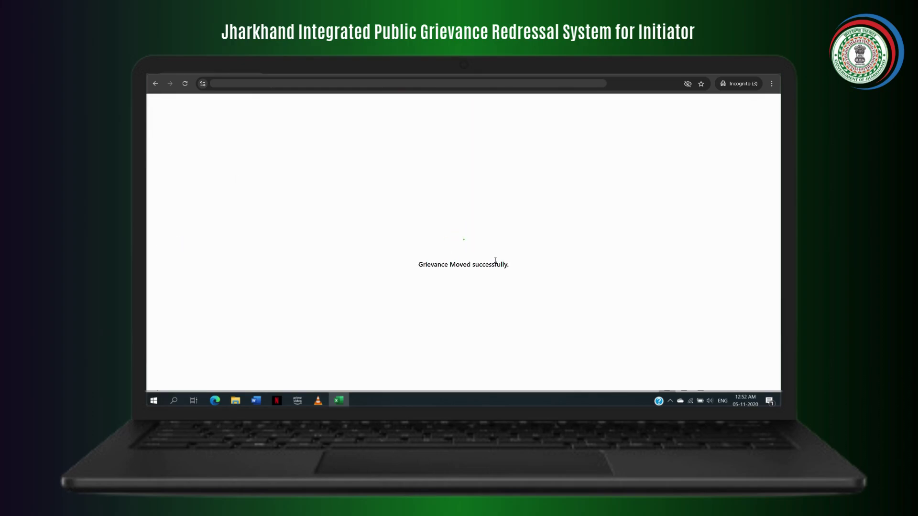